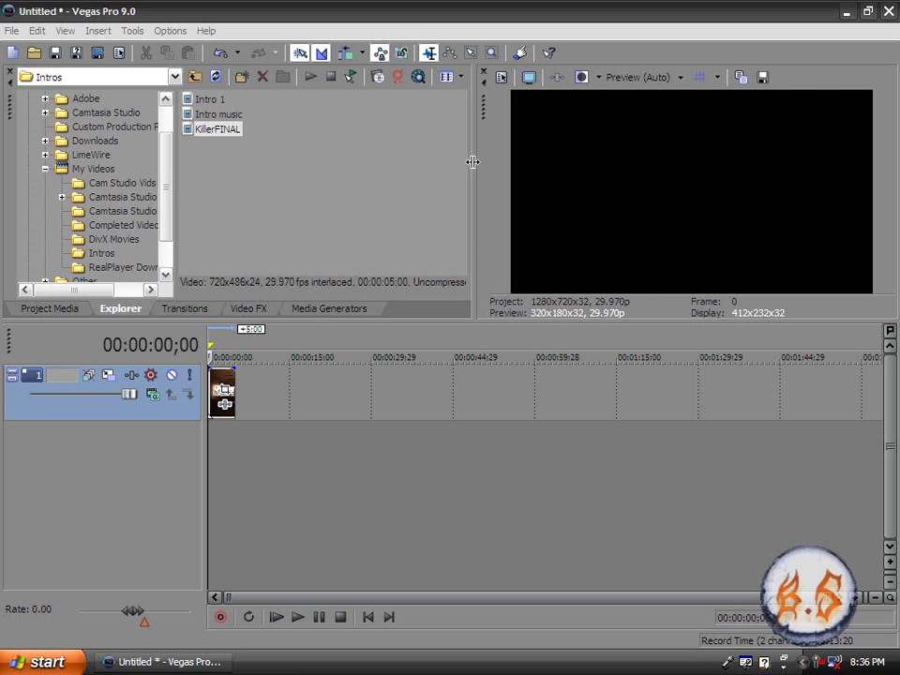
# - Widen the preview slightly and start a new project without saving the current one
pyautogui.moveTo(473, 163); pyautogui.dragTo(476, 160)
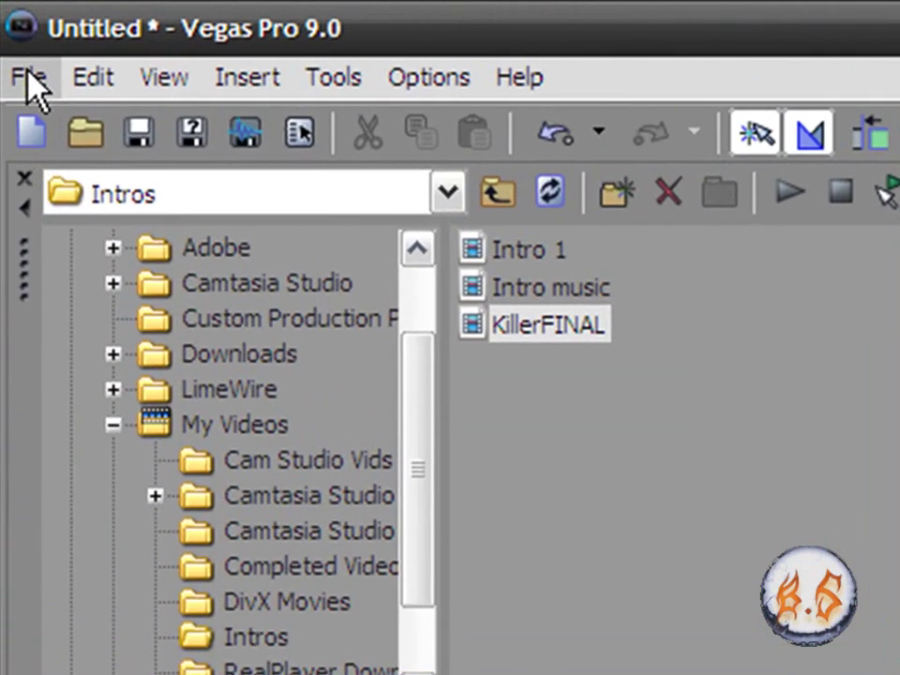
pyautogui.click(29, 77)
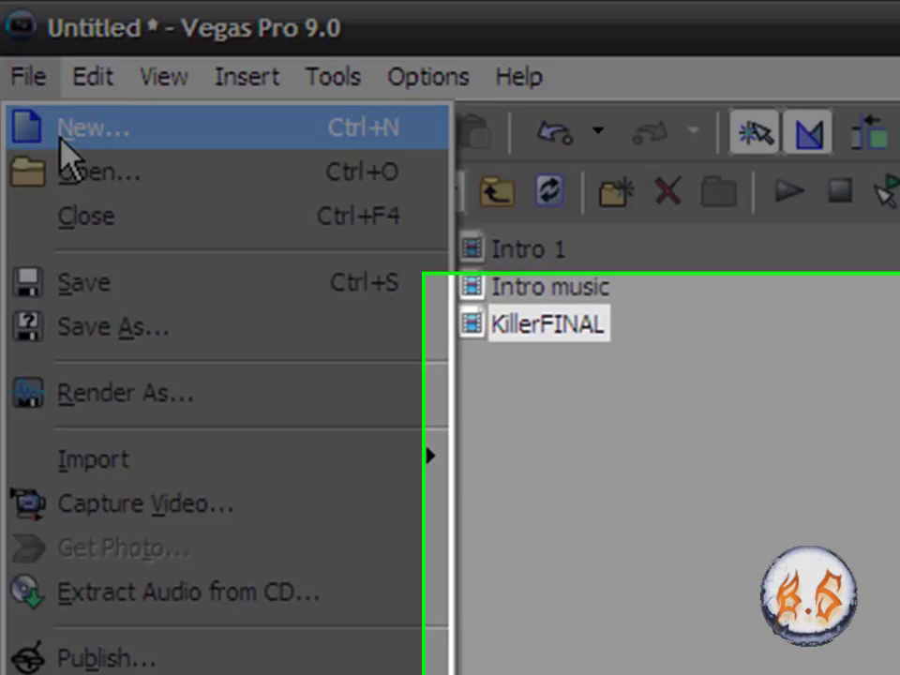
pyautogui.click(61, 138)
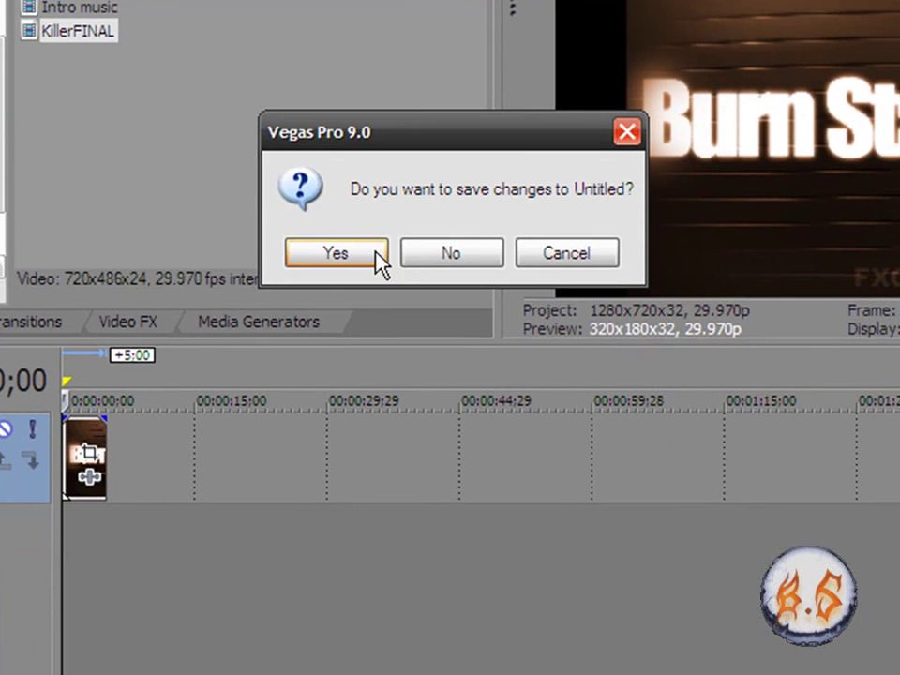
pyautogui.click(422, 255)
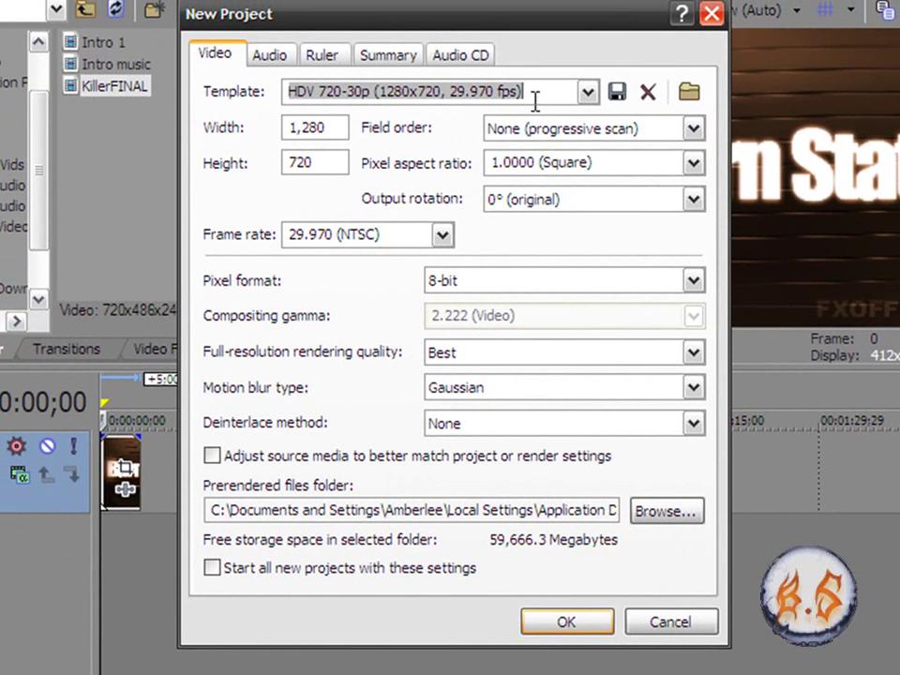
# - Choose the HDV 720-30p template and make it the default for all new projects
pyautogui.click(588, 93)
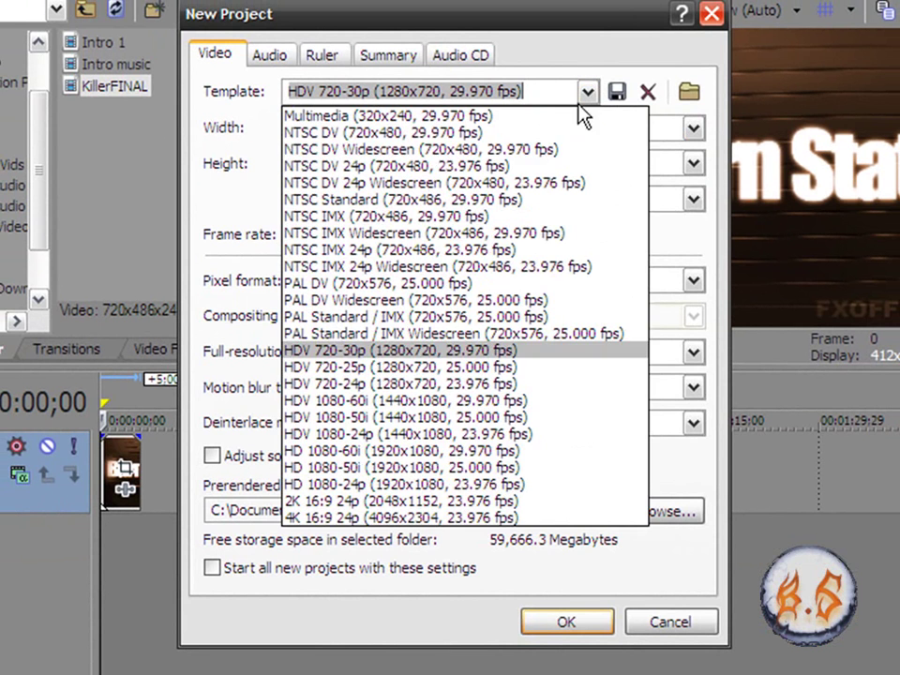
pyautogui.click(429, 352)
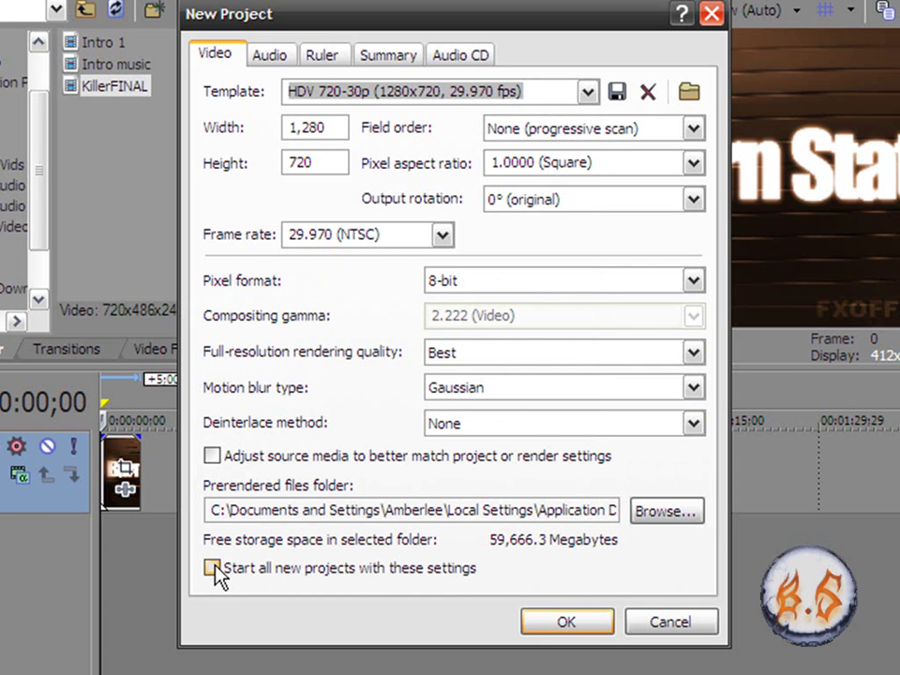
pyautogui.click(457, 62)
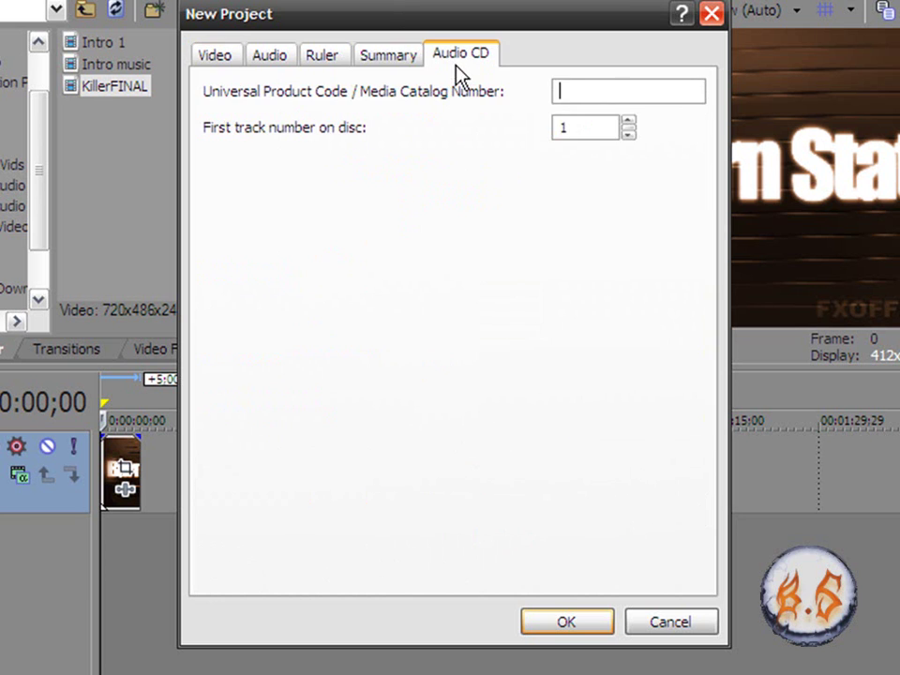
pyautogui.click(380, 60)
pyautogui.click(293, 58)
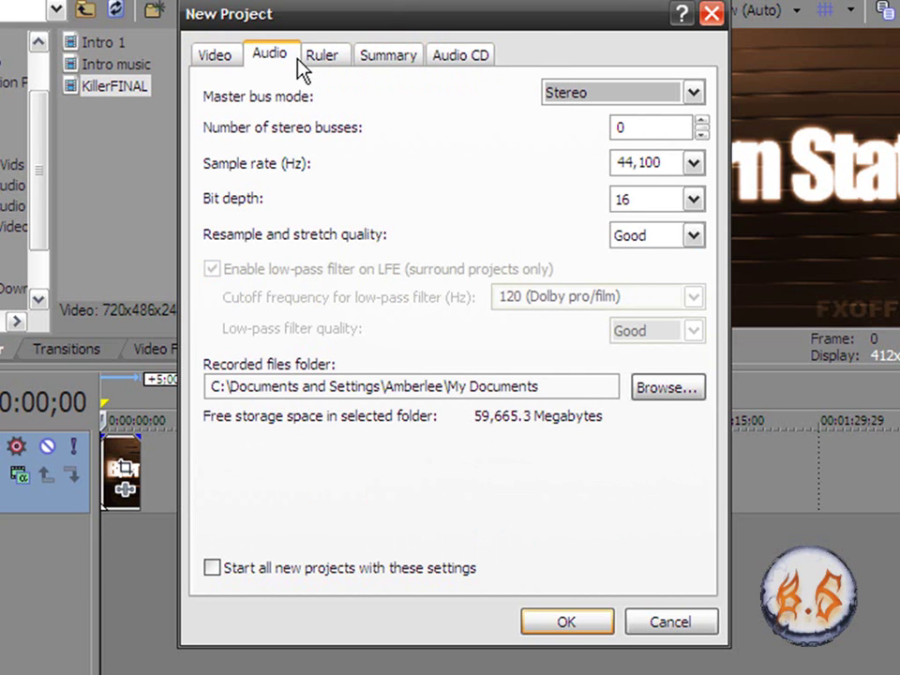
pyautogui.click(239, 60)
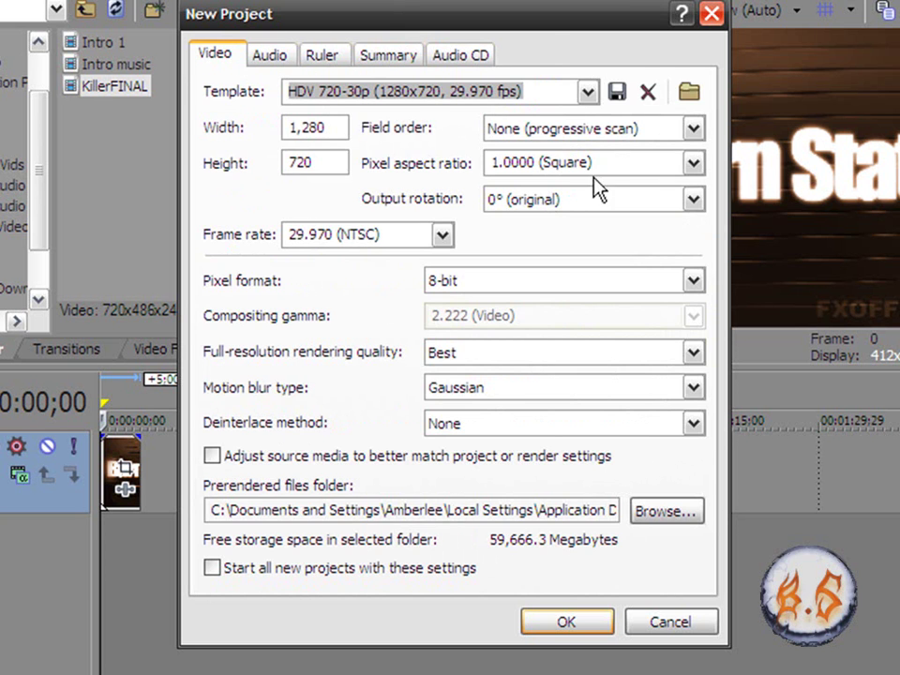
pyautogui.click(242, 570)
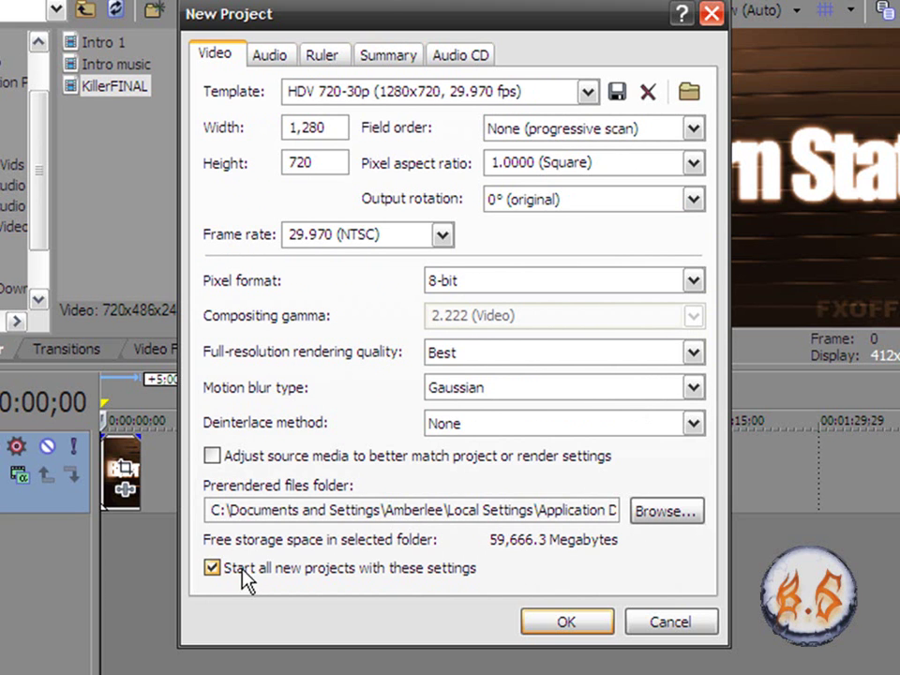
pyautogui.click(546, 622)
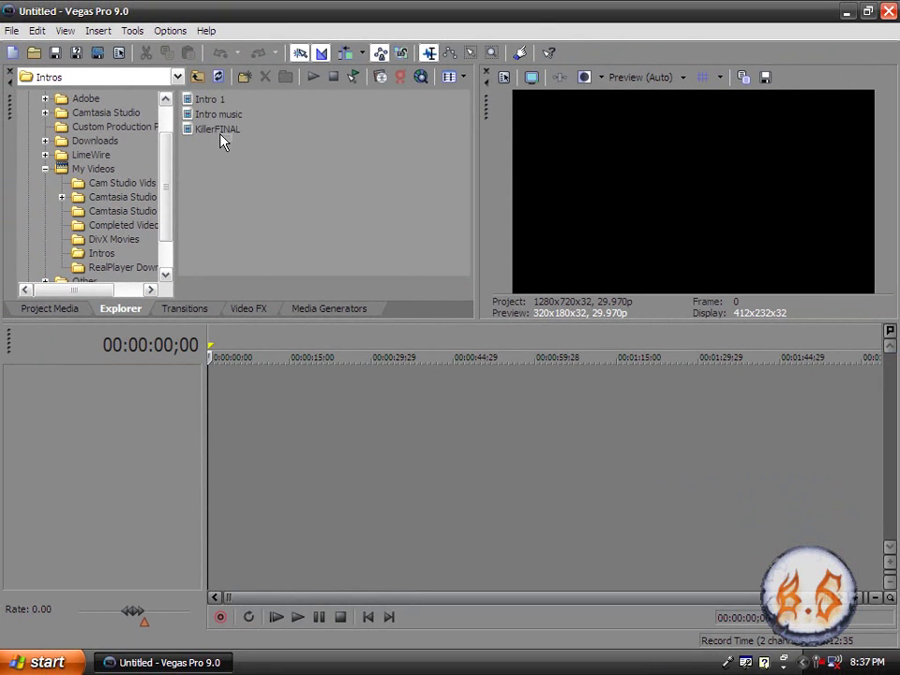
# - Drag KillerFINAL from the Explorer onto video track 1 at 00:00:00;00
pyautogui.moveTo(231, 132)
pyautogui.mouseDown()
pyautogui.moveTo(245, 396)
pyautogui.moveTo(222, 396)
pyautogui.mouseUp()
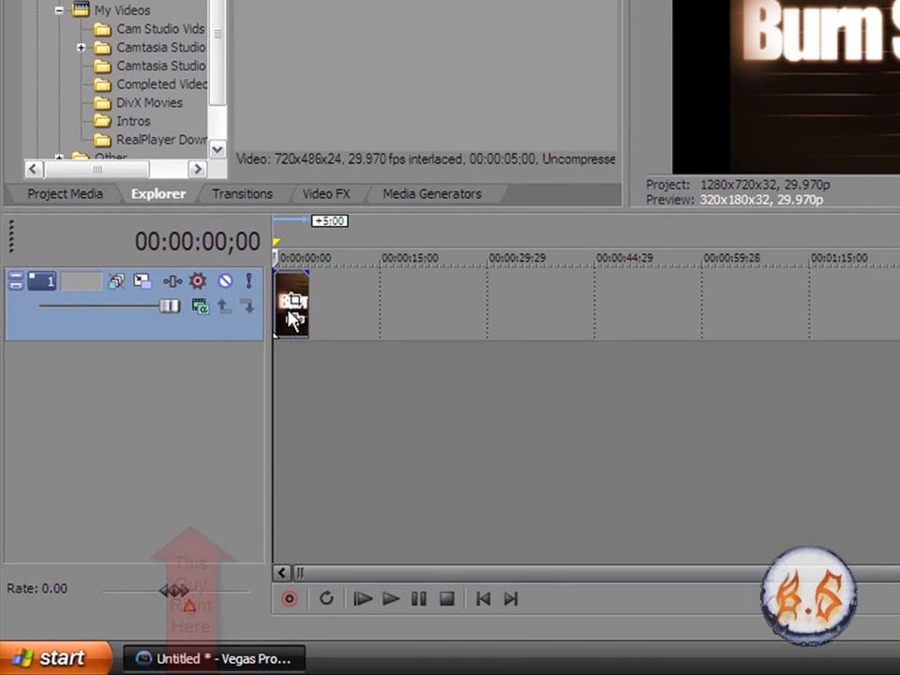
# - Apply the 16:9 Widescreen TV pan/crop preset to KillerFINAL and play back to check it
pyautogui.rightClick(291, 319)
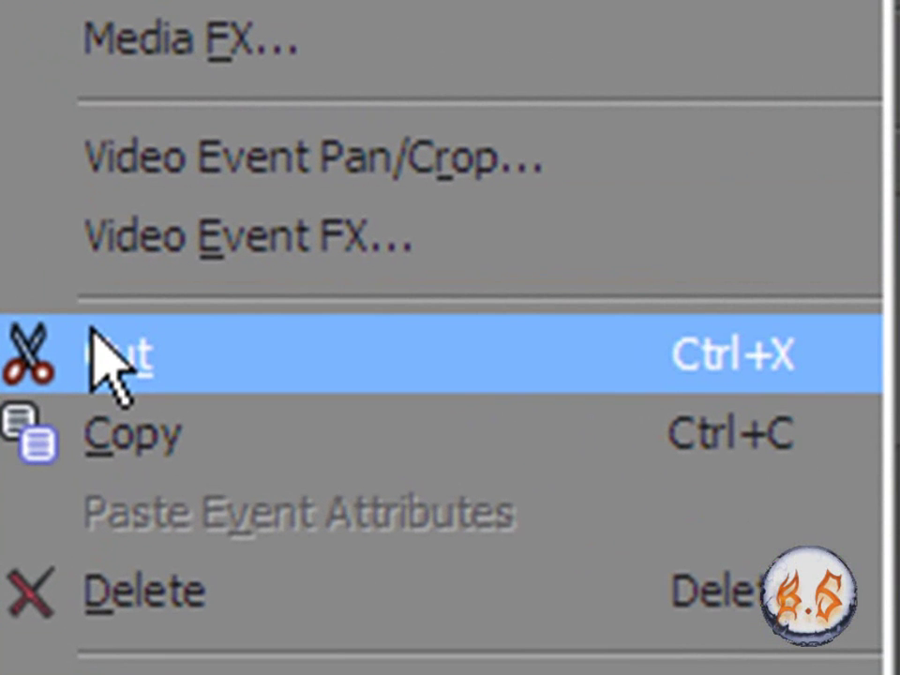
pyautogui.click(217, 178)
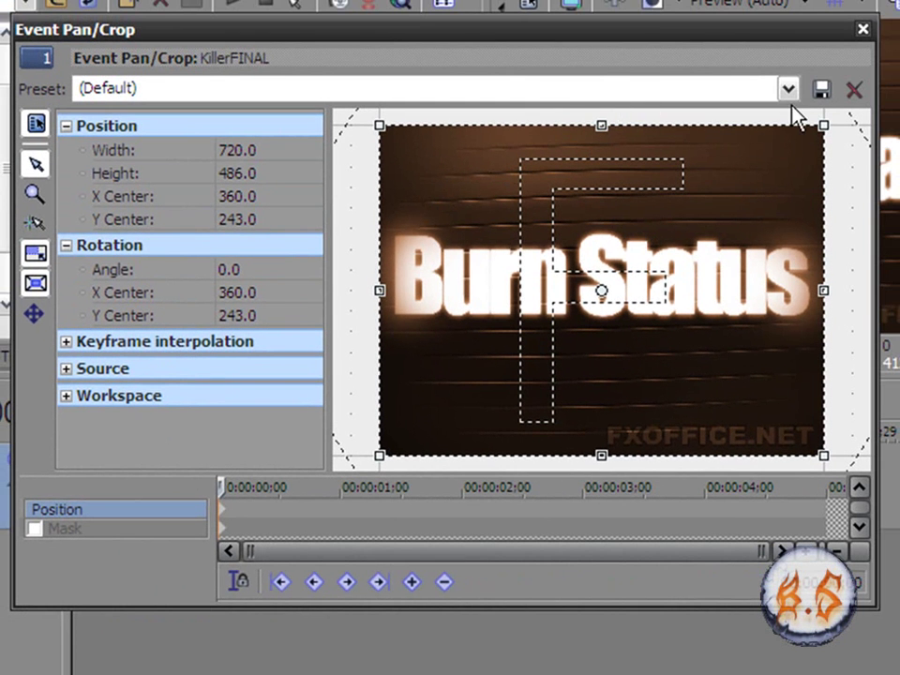
pyautogui.click(789, 89)
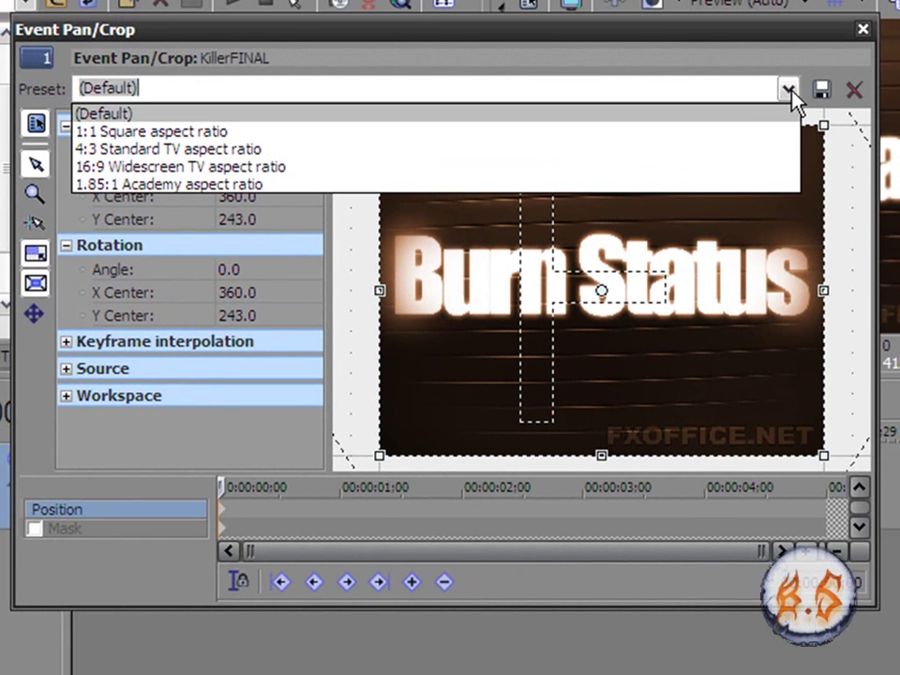
pyautogui.click(723, 168)
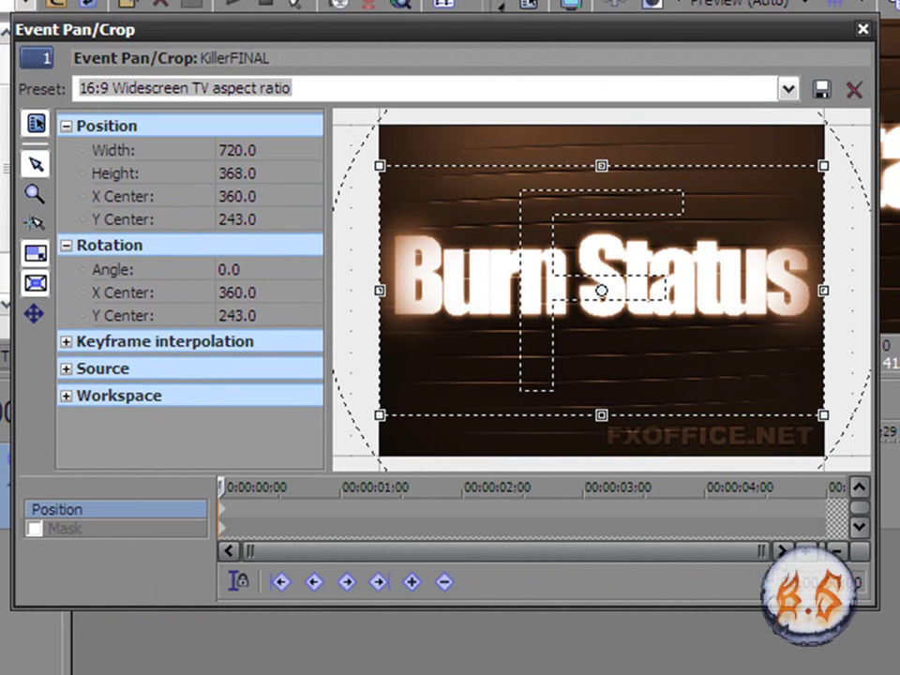
pyautogui.click(863, 30)
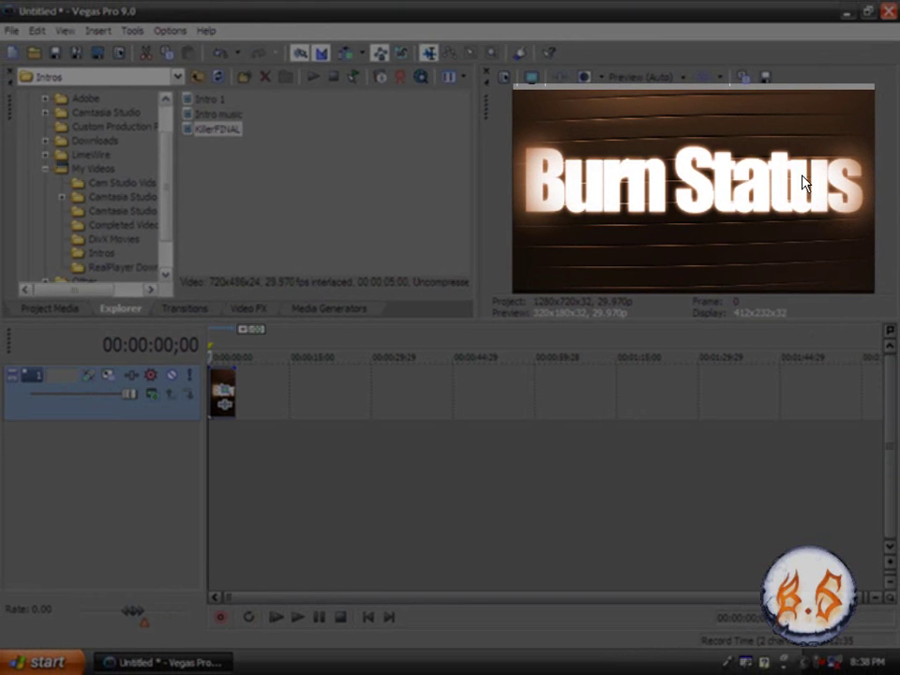
pyautogui.click(297, 617)
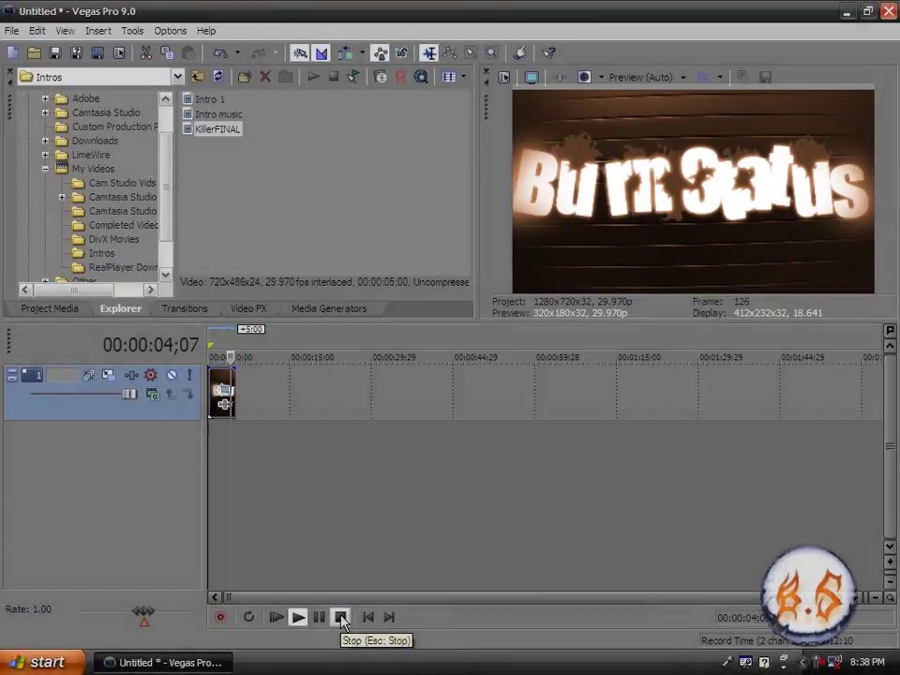
pyautogui.click(341, 617)
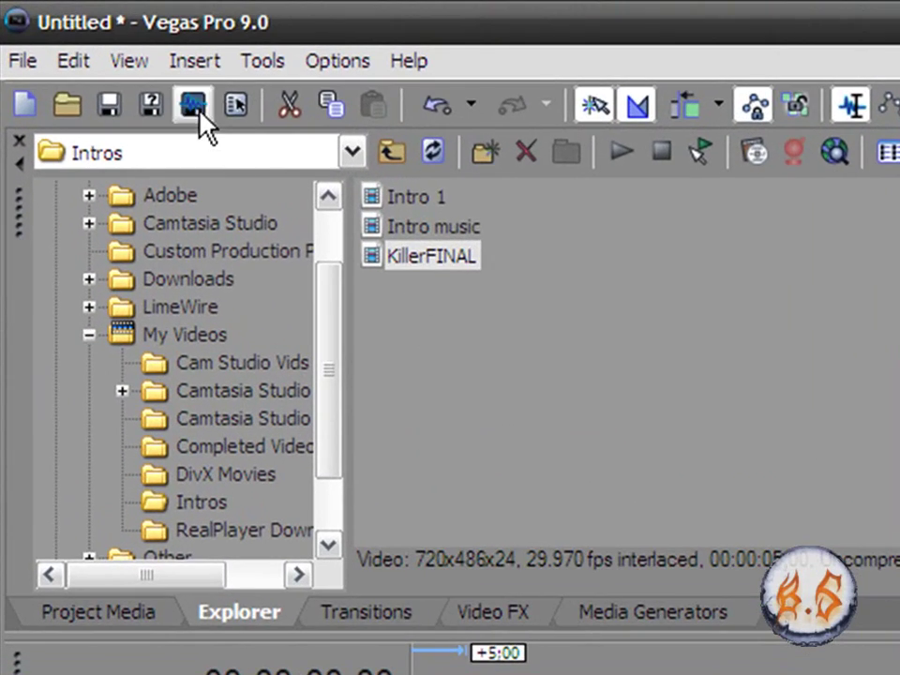
# - Render as Test.wmv in Windows Media Video V11 using the 6 Mbps HD 720-30p Video template
pyautogui.click(195, 106)
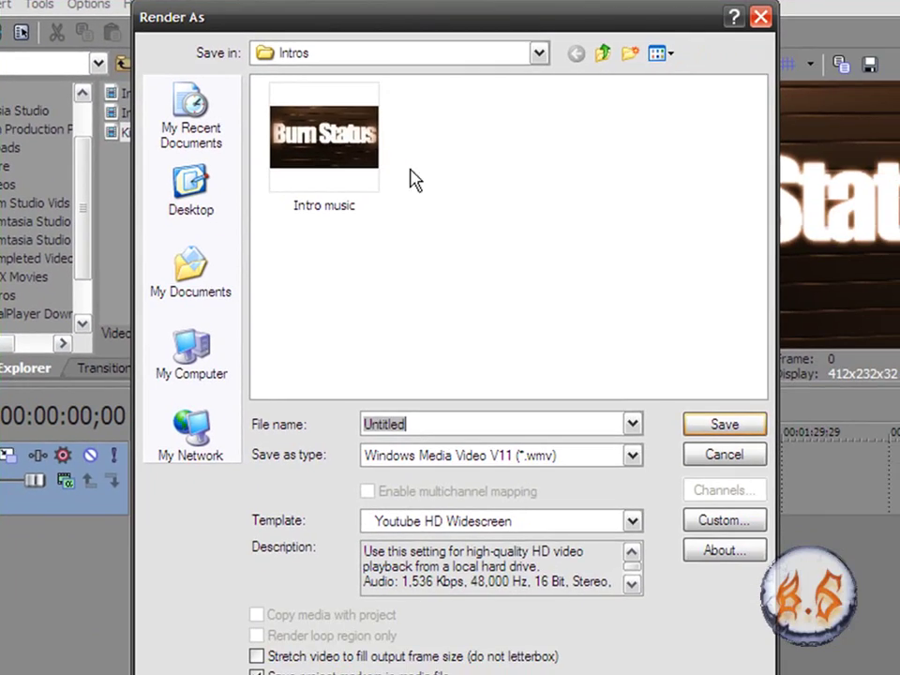
pyautogui.press('BackSpace')
pyautogui.write('Te')
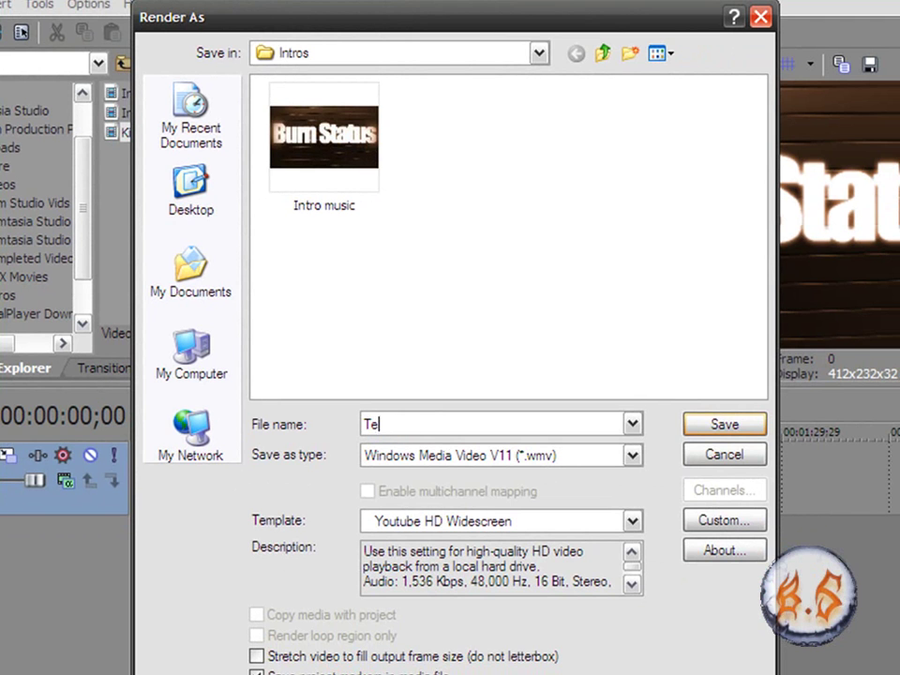
pyautogui.write('st')
pyautogui.click(622, 466)
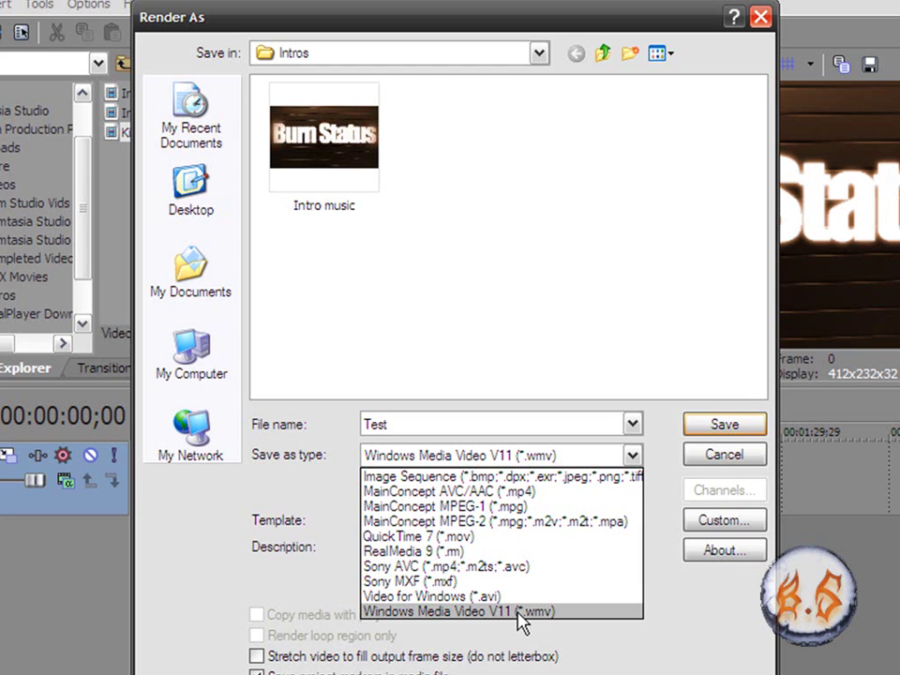
pyautogui.click(522, 621)
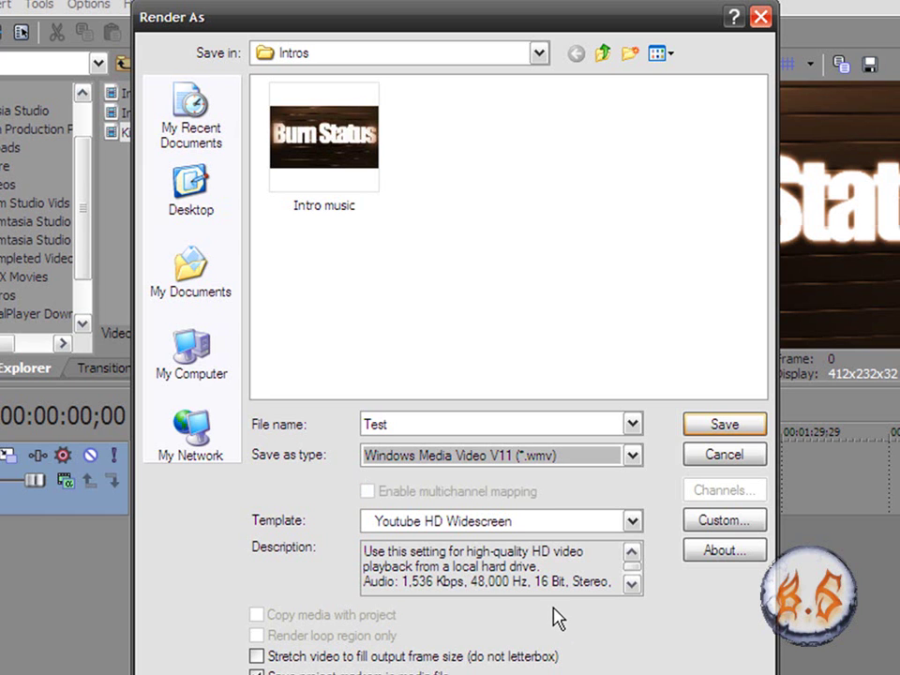
pyautogui.click(632, 525)
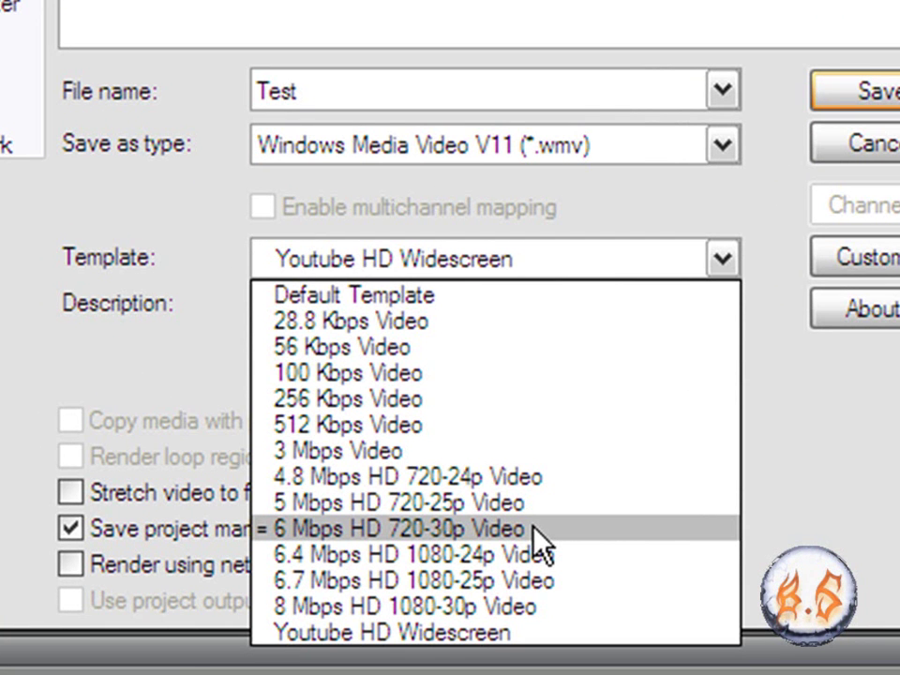
pyautogui.click(533, 527)
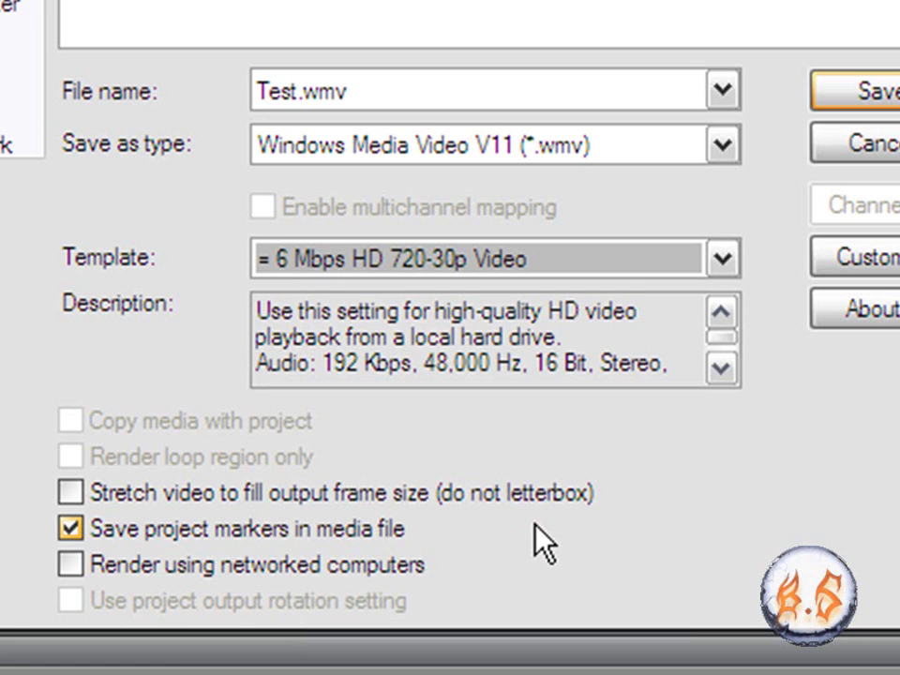
# - In the template's custom video settings, set smoothness 100, buffer 8 seconds and 30.000 fps
pyautogui.click(880, 267)
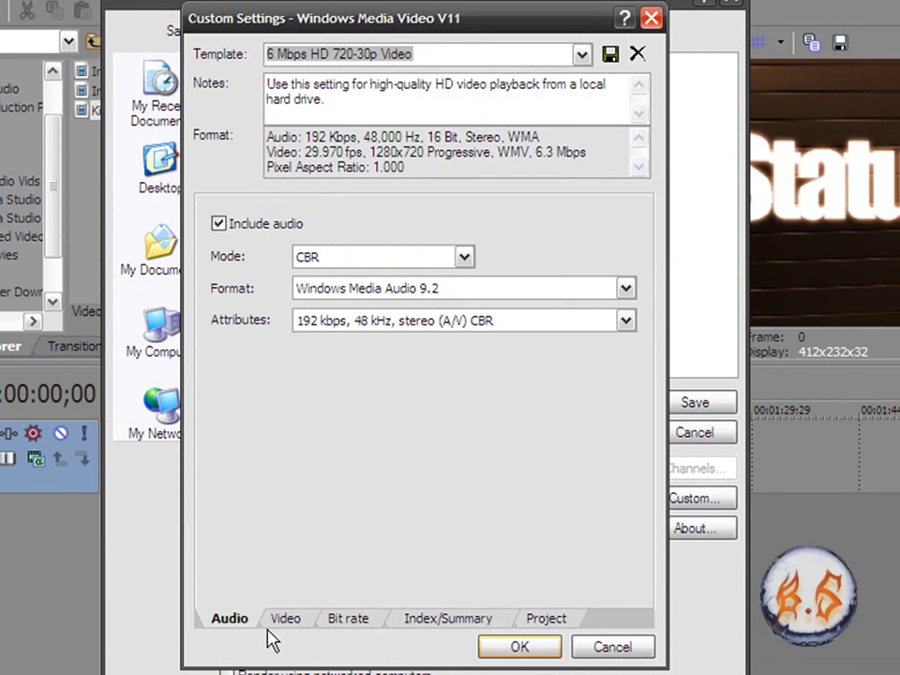
pyautogui.click(218, 224)
pyautogui.click(217, 223)
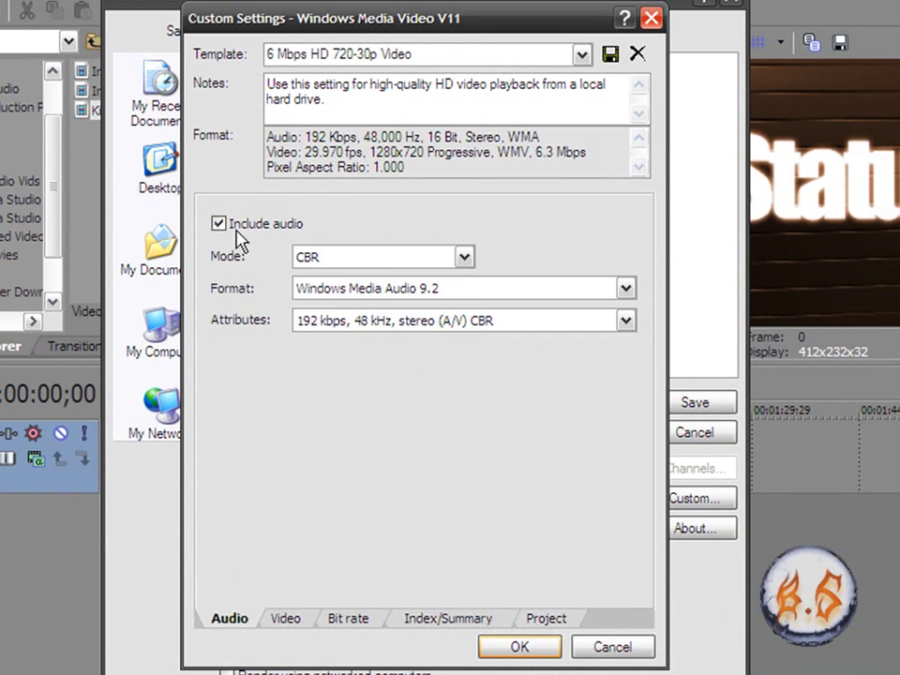
pyautogui.click(310, 625)
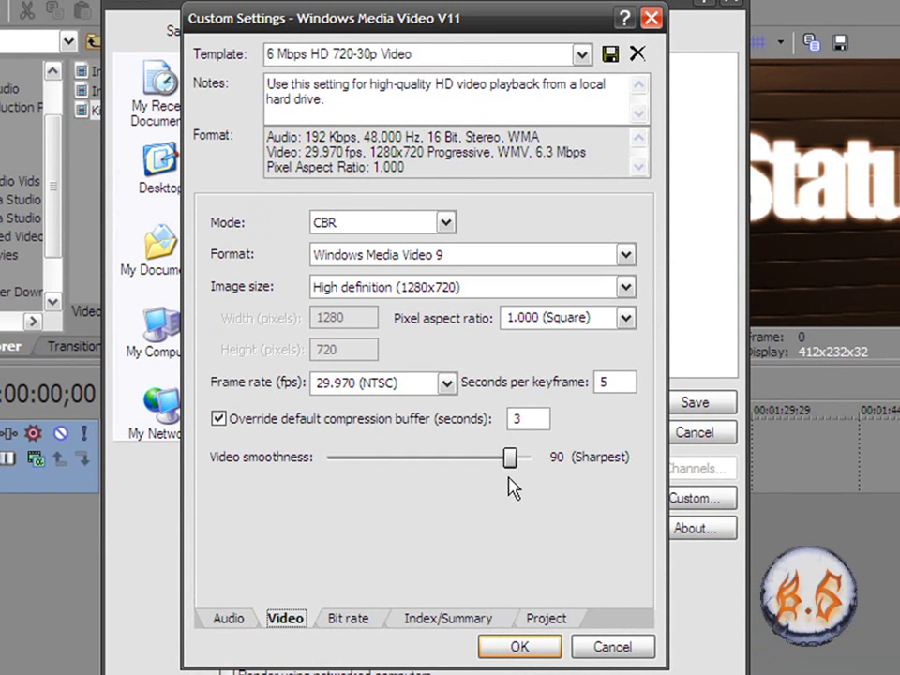
pyautogui.moveTo(511, 458); pyautogui.dragTo(593, 450)
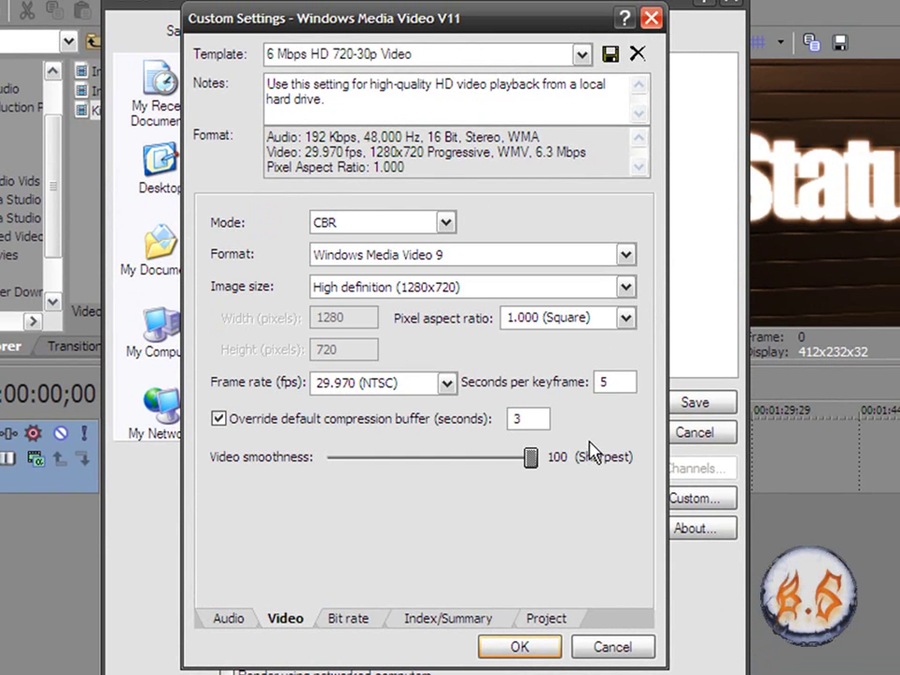
pyautogui.doubleClick(526, 419)
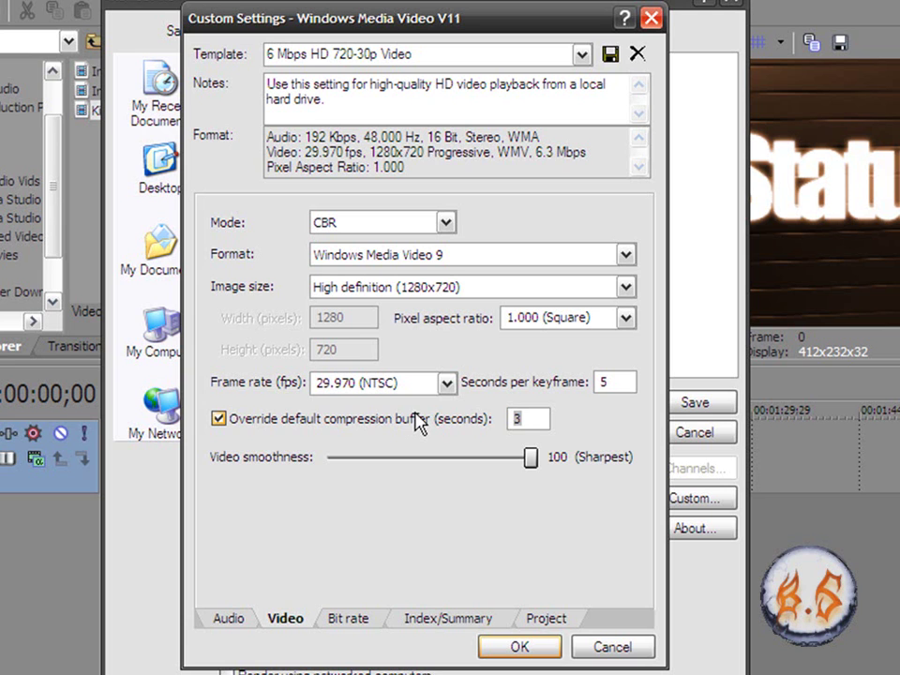
pyautogui.write('8')
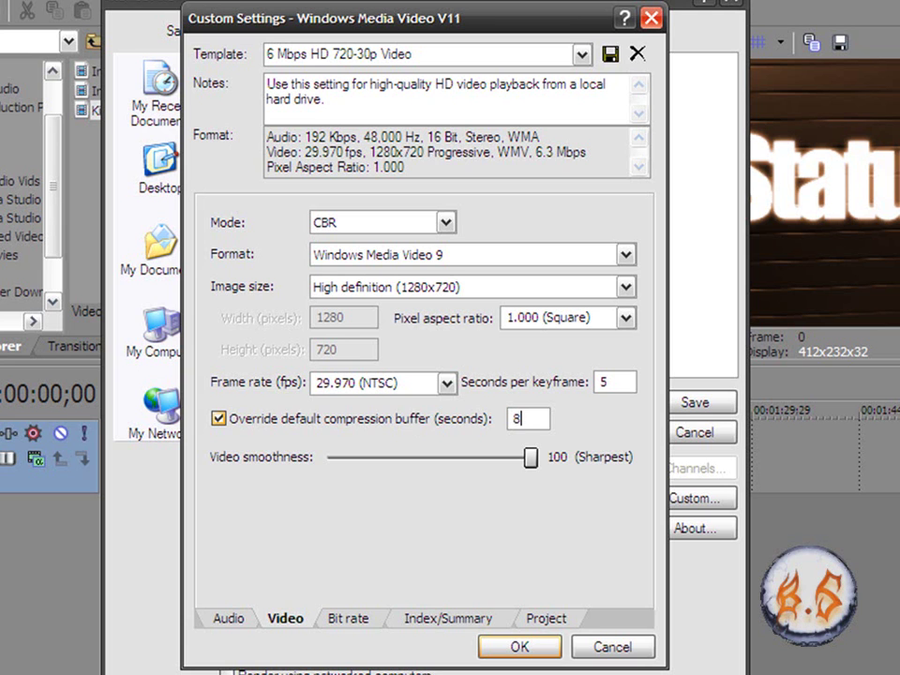
pyautogui.click(427, 384)
pyautogui.click(446, 382)
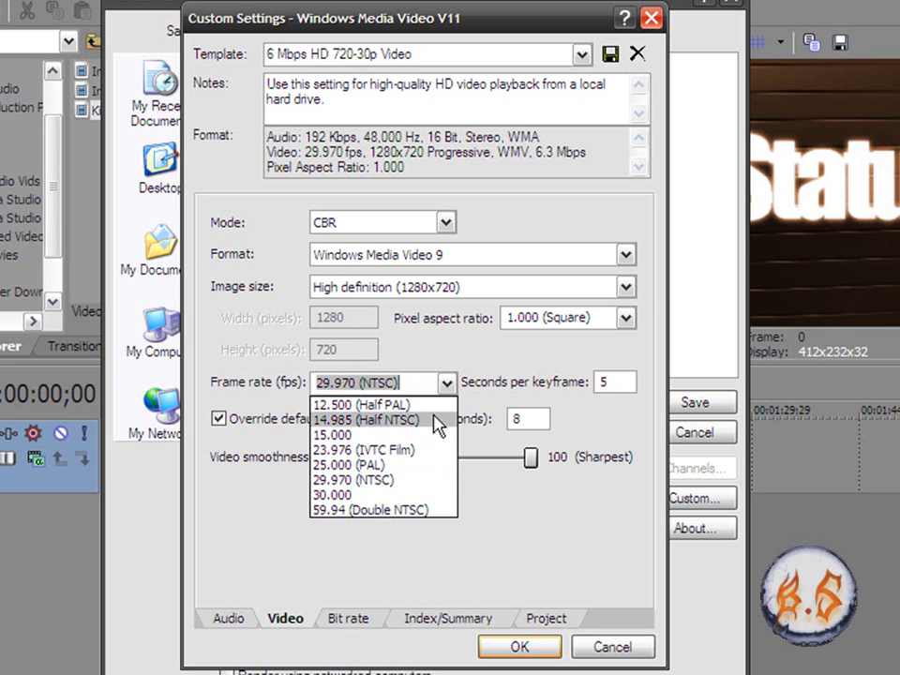
pyautogui.click(382, 496)
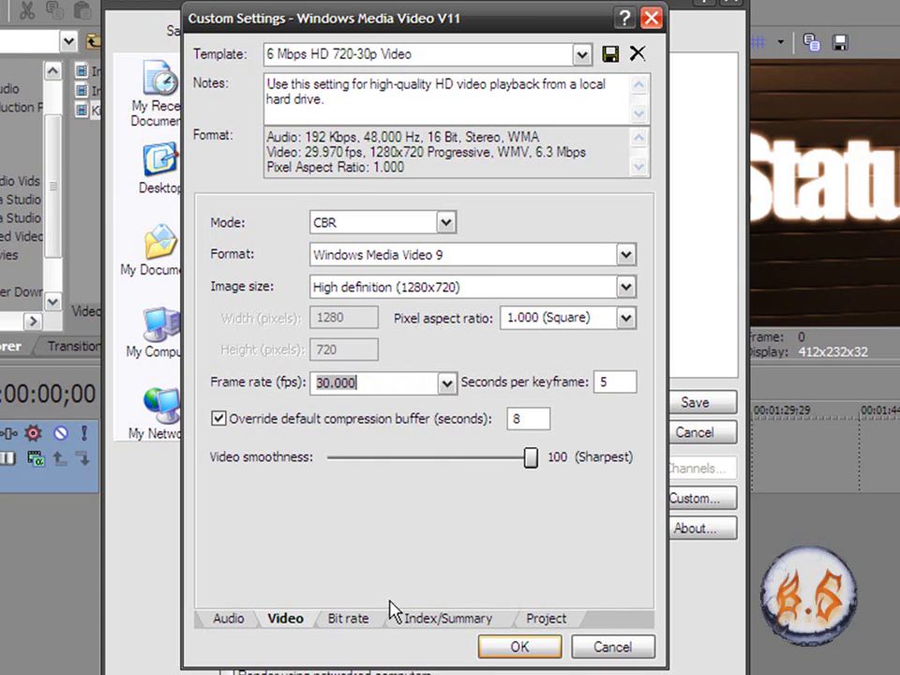
# - Set the Internet/LAN bit rate to 3M and rendering quality to Best, then apply
pyautogui.click(361, 619)
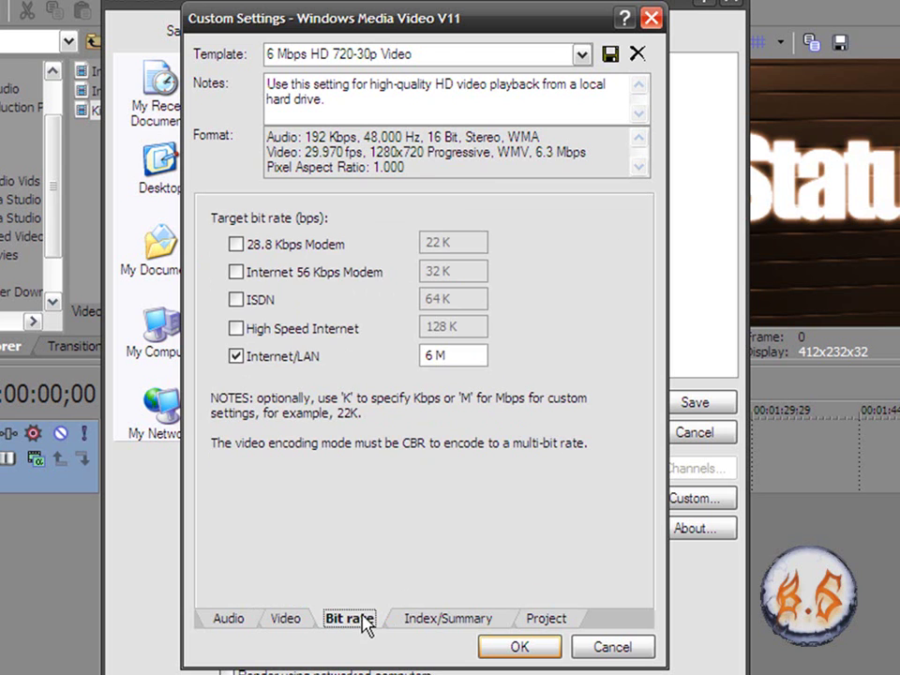
pyautogui.doubleClick(430, 354)
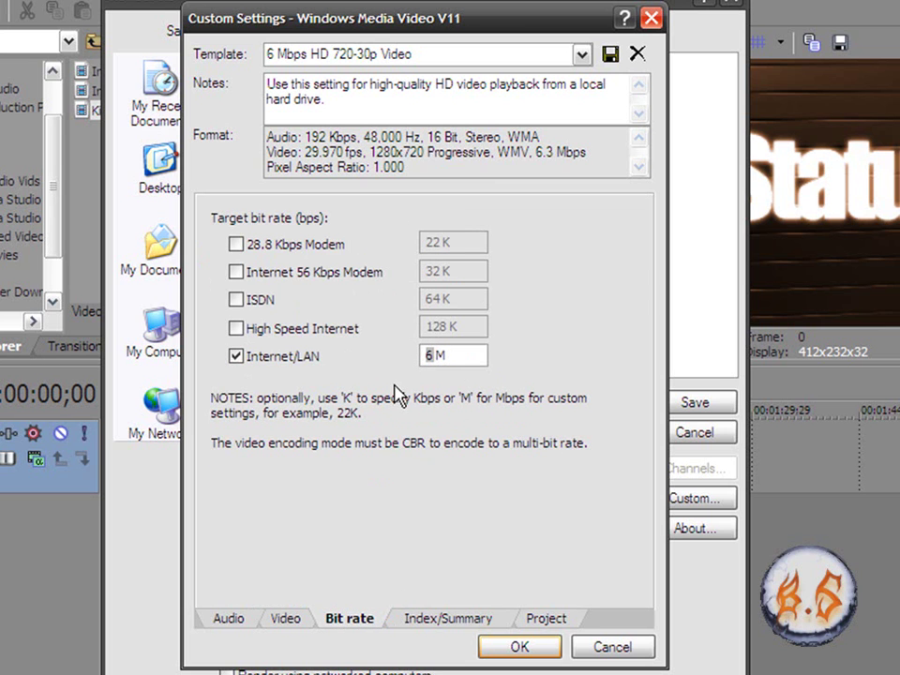
pyautogui.write('3')
pyautogui.click(536, 623)
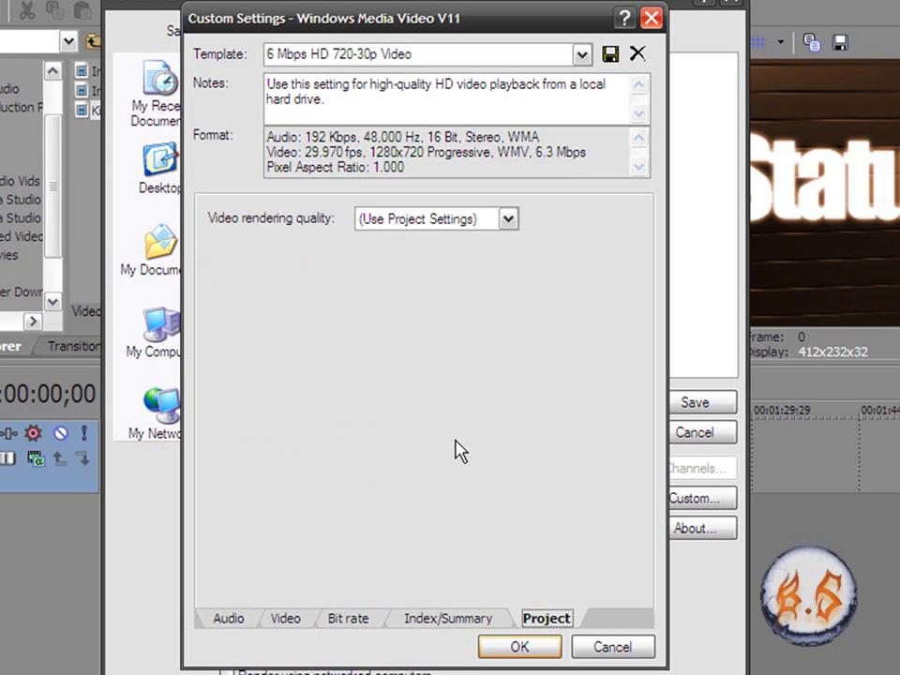
pyautogui.click(506, 221)
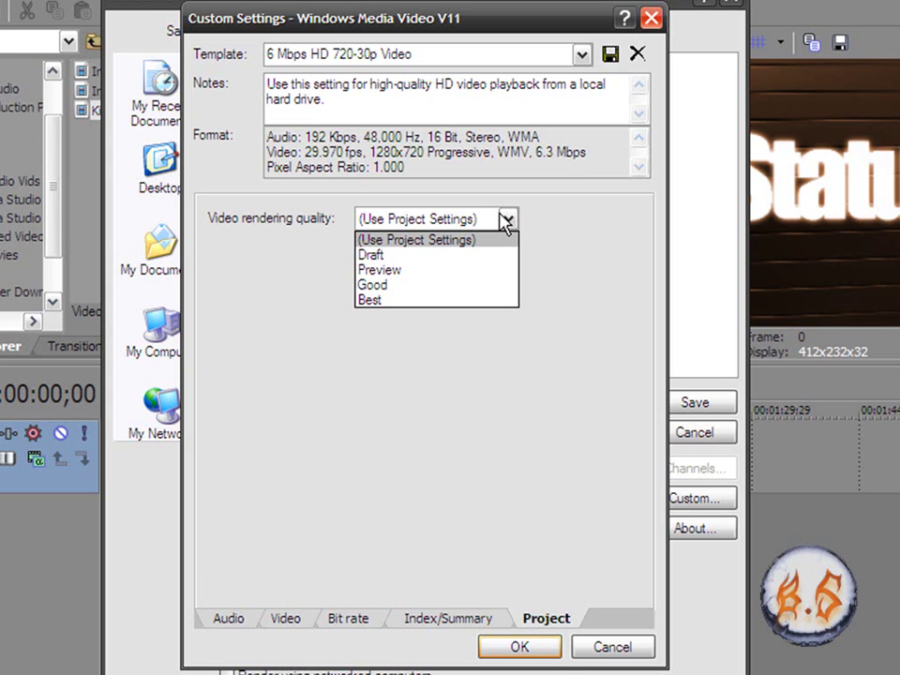
pyautogui.click(441, 300)
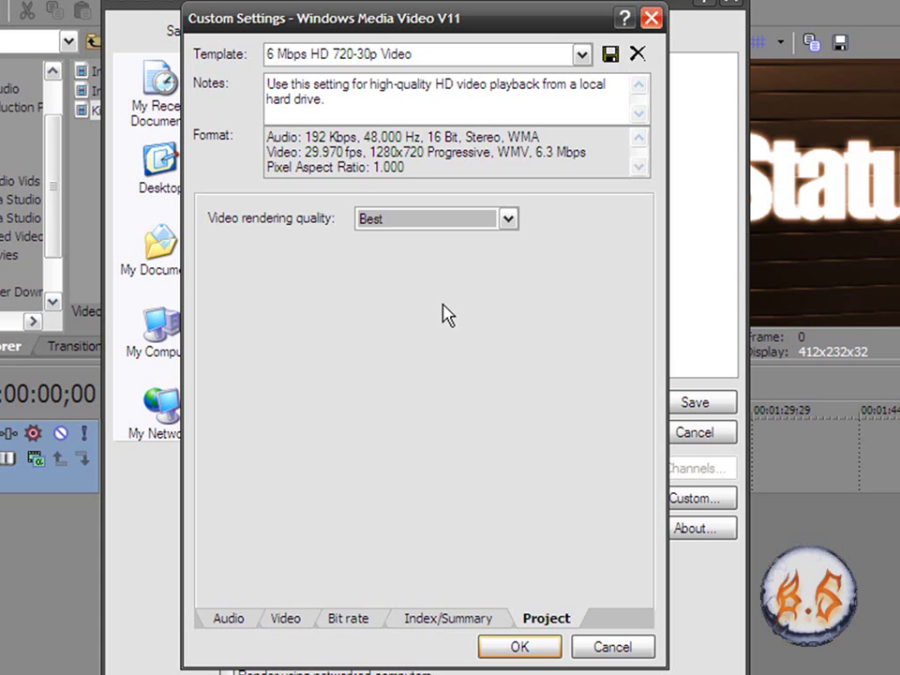
pyautogui.click(521, 647)
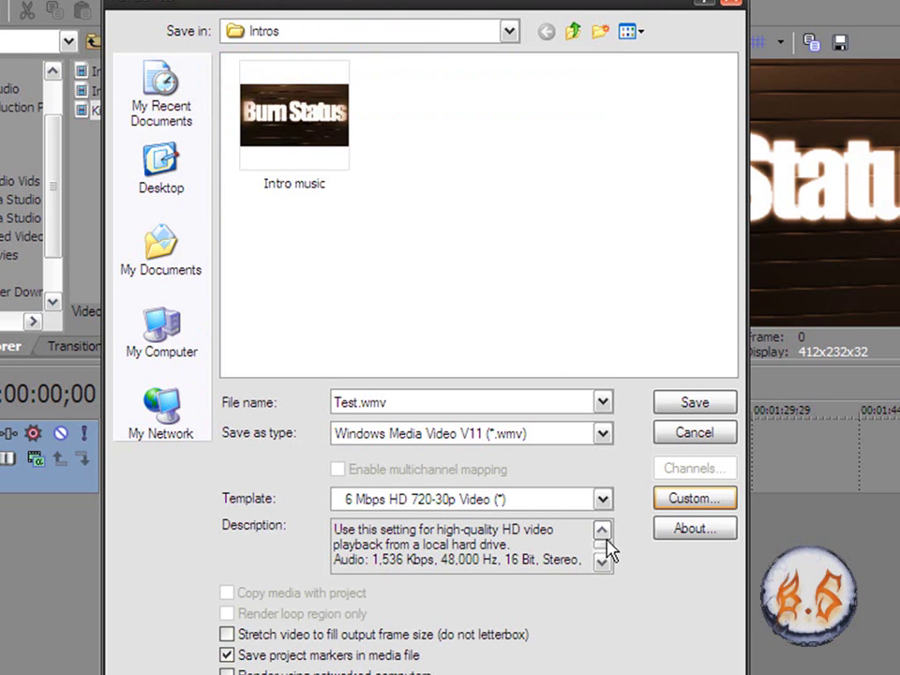
# - Discard the 'Youtubbe' template name edit and select the Youtube HD Widescreen template instead
pyautogui.click(684, 498)
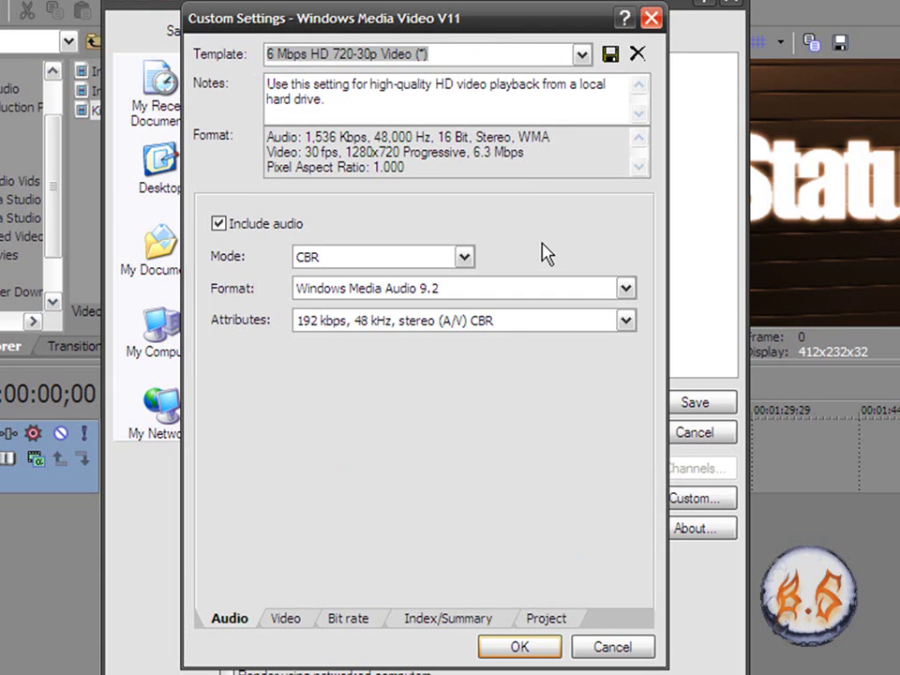
pyautogui.hotkey('shift', 'Home')
pyautogui.press('BackSpace')
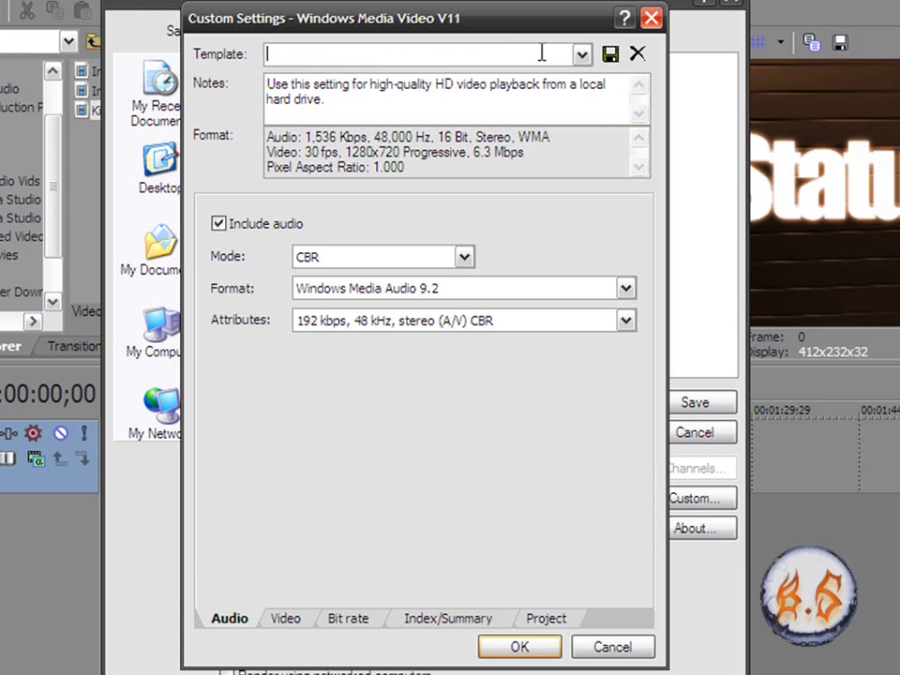
pyautogui.write('Youtubbe w')
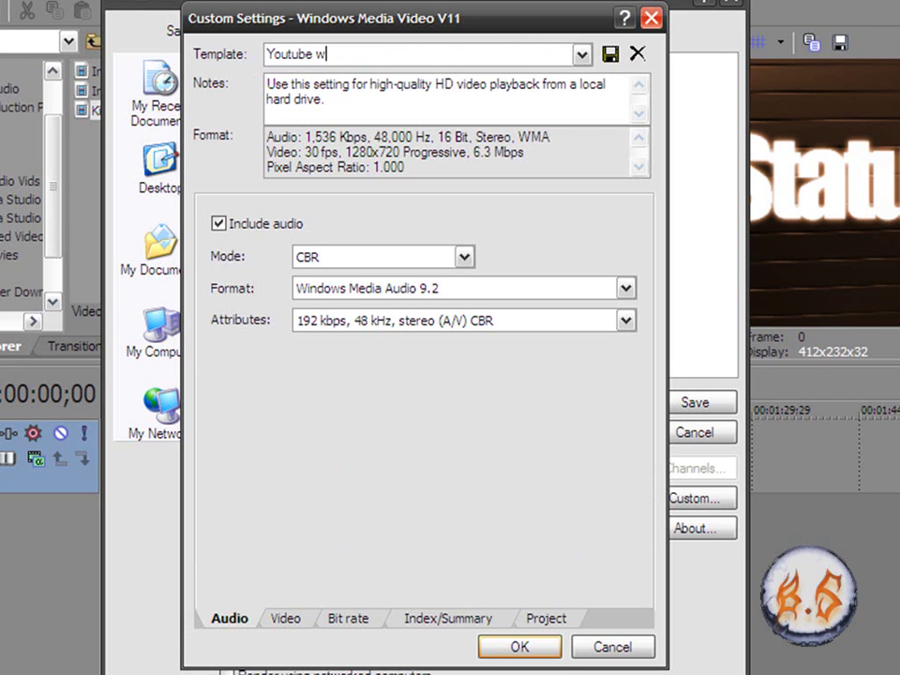
pyautogui.click(654, 21)
pyautogui.click(602, 500)
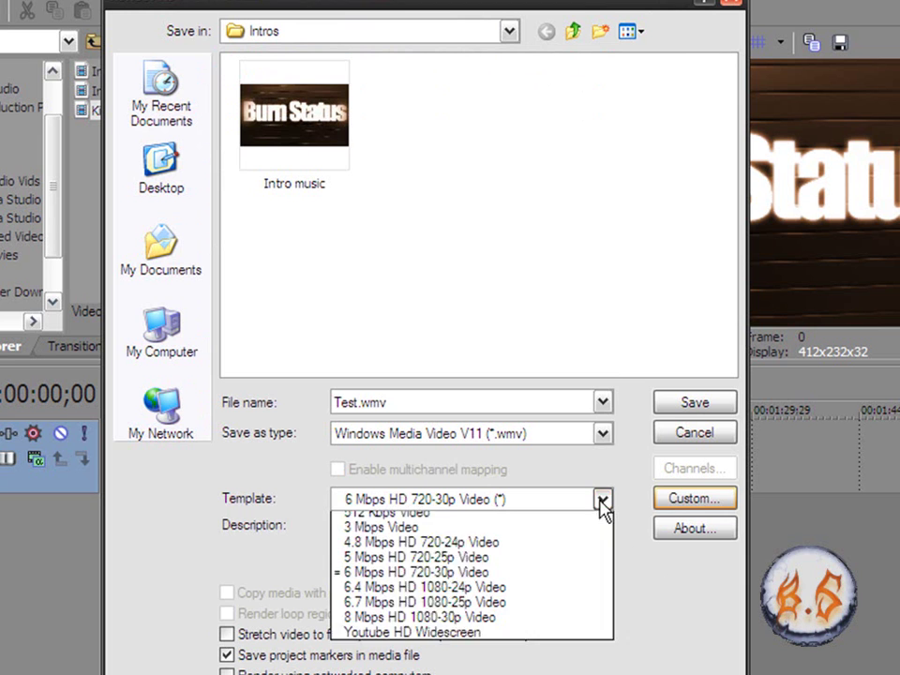
pyautogui.click(469, 671)
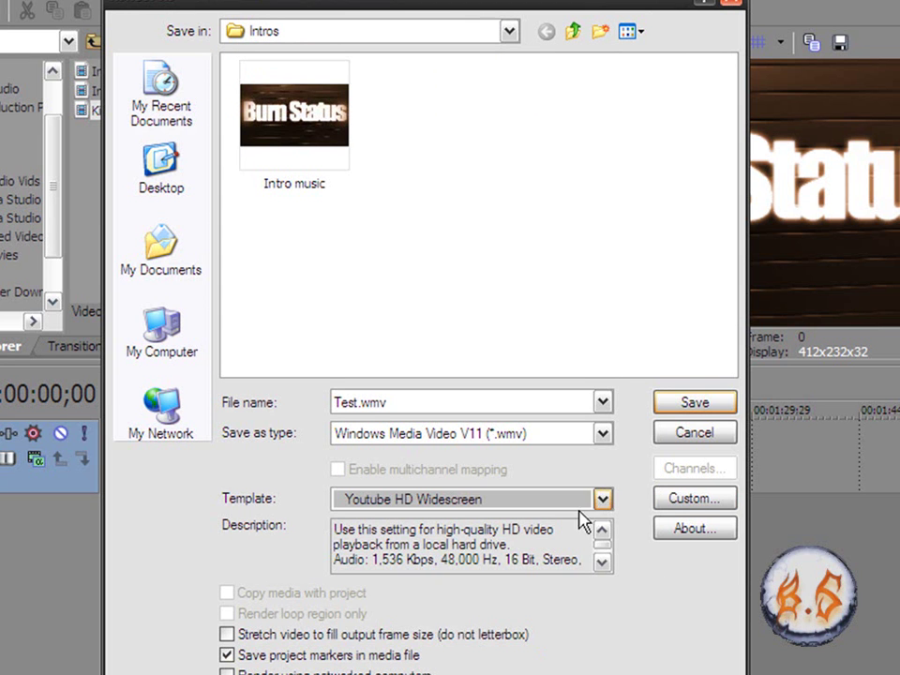
# - Save to start rendering Test.wmv and let it progress
pyautogui.click(695, 405)
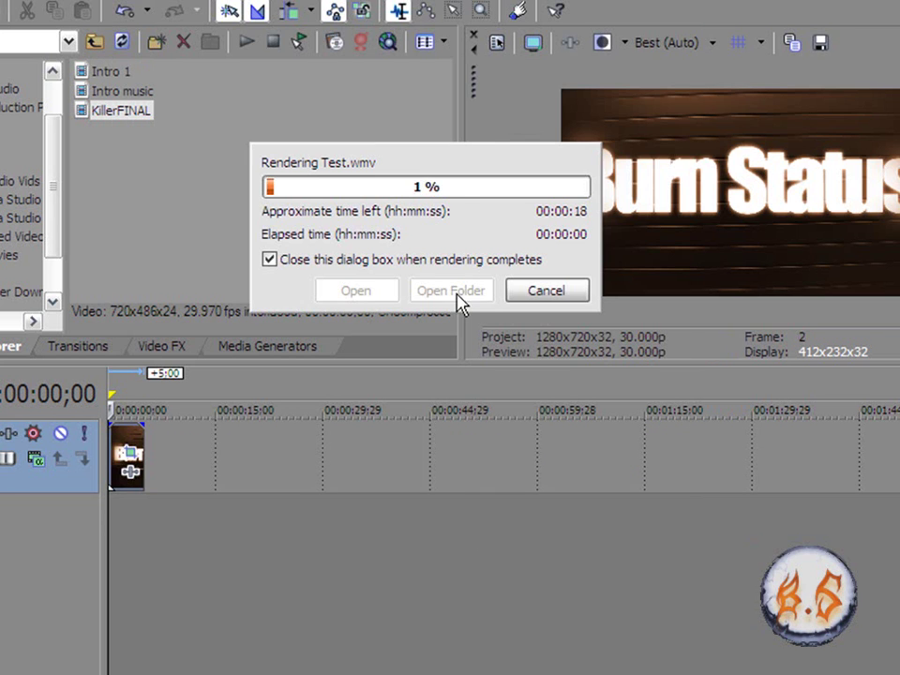